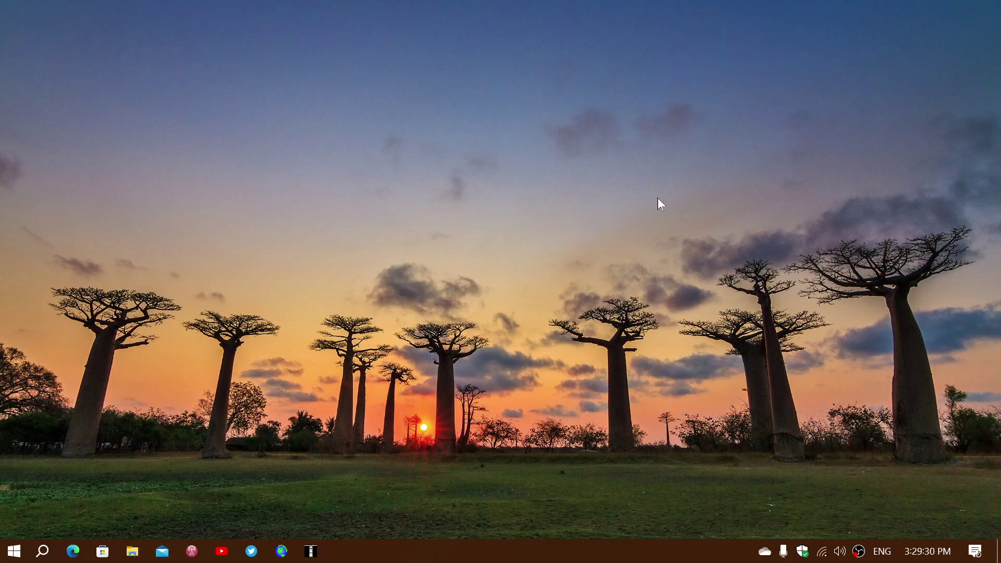
# Launch Task Manager from the Win+X menu and bring up the Application Frame Host context menu on the Processes tab
pyautogui.rightClick(13, 556)
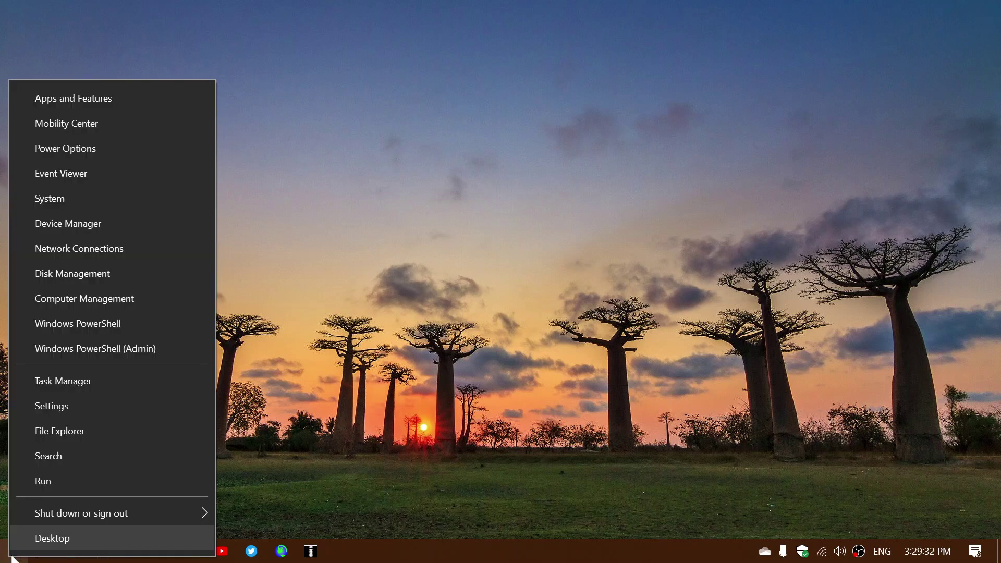
pyautogui.click(105, 390)
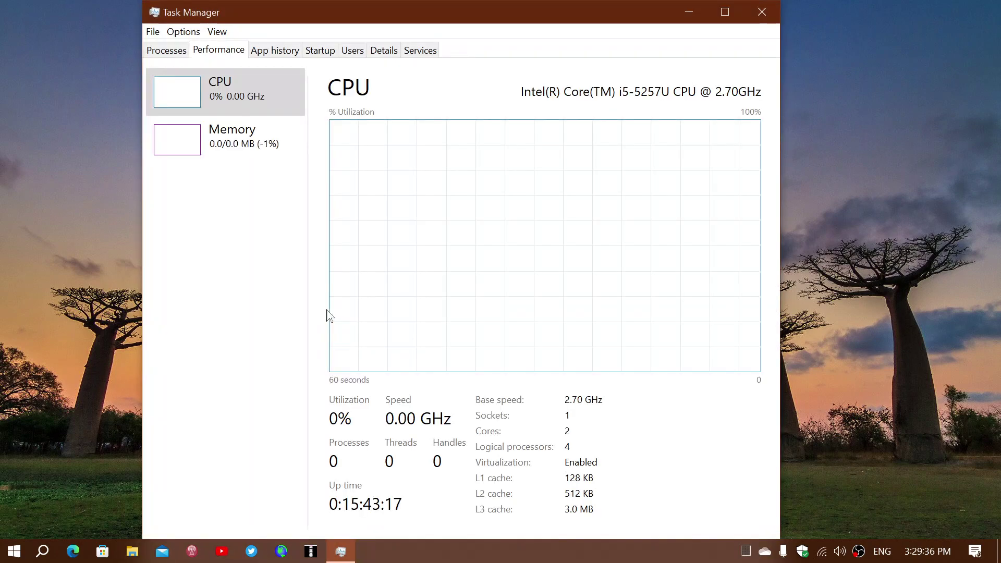
pyautogui.click(170, 51)
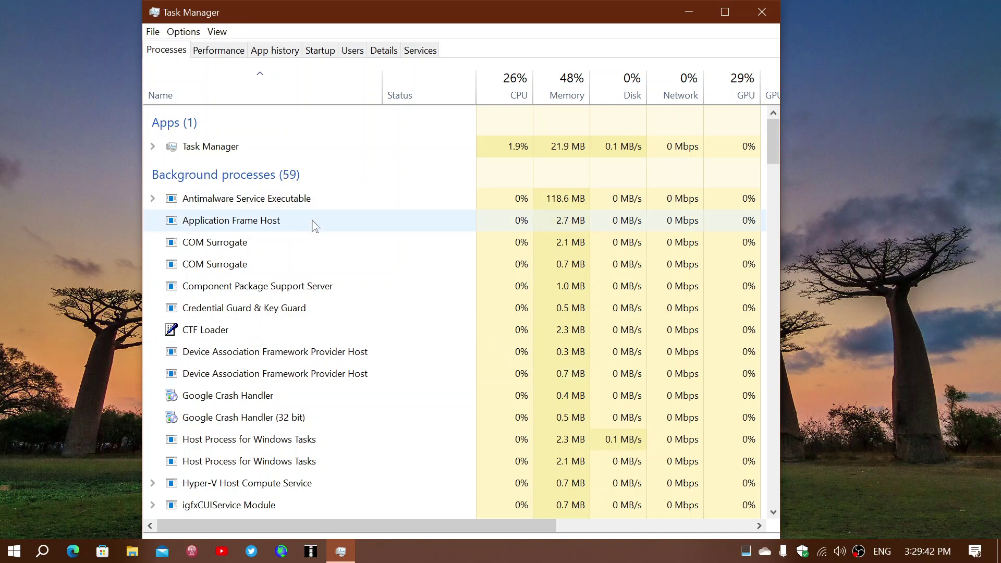
pyautogui.rightClick(315, 226)
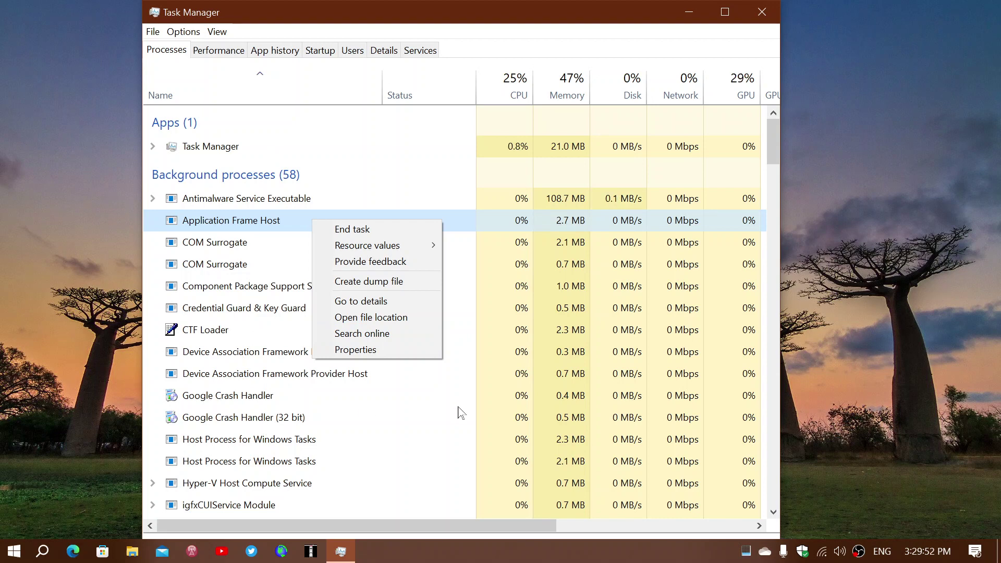
pyautogui.rightClick(260, 221)
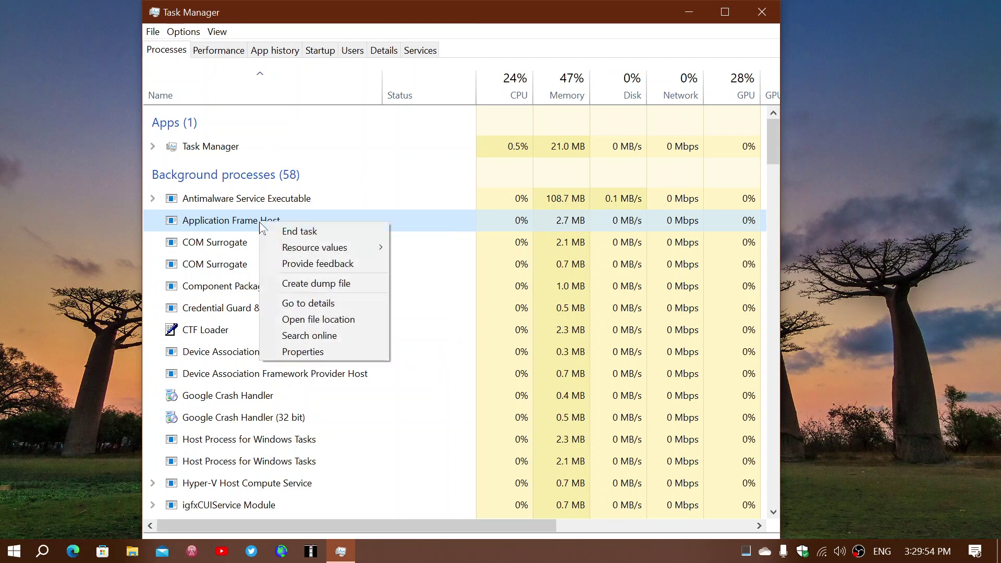
# Go to the process's entry in the Details tab and bring up the context menu for fontdrvhost.exe
pyautogui.click(303, 307)
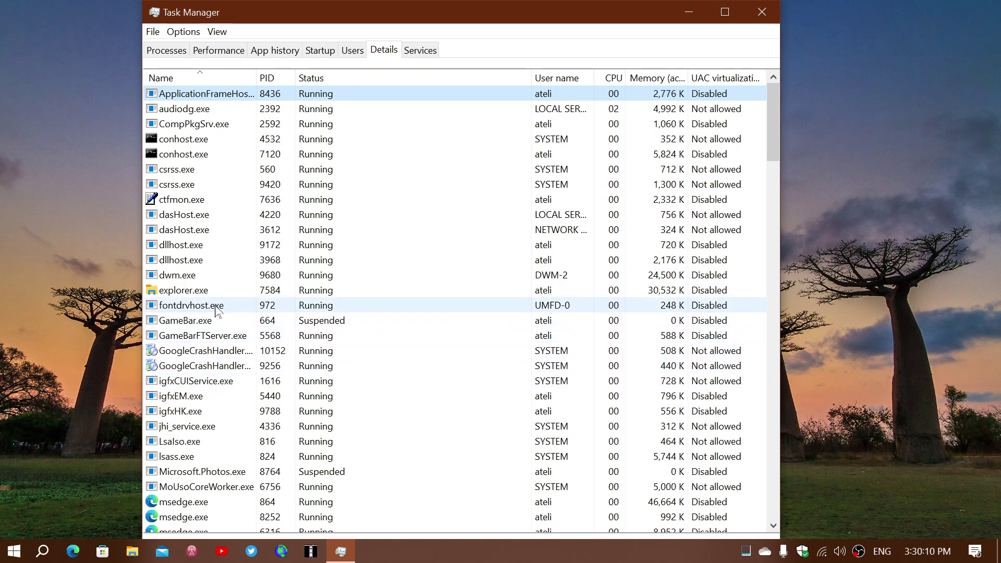
pyautogui.rightClick(216, 306)
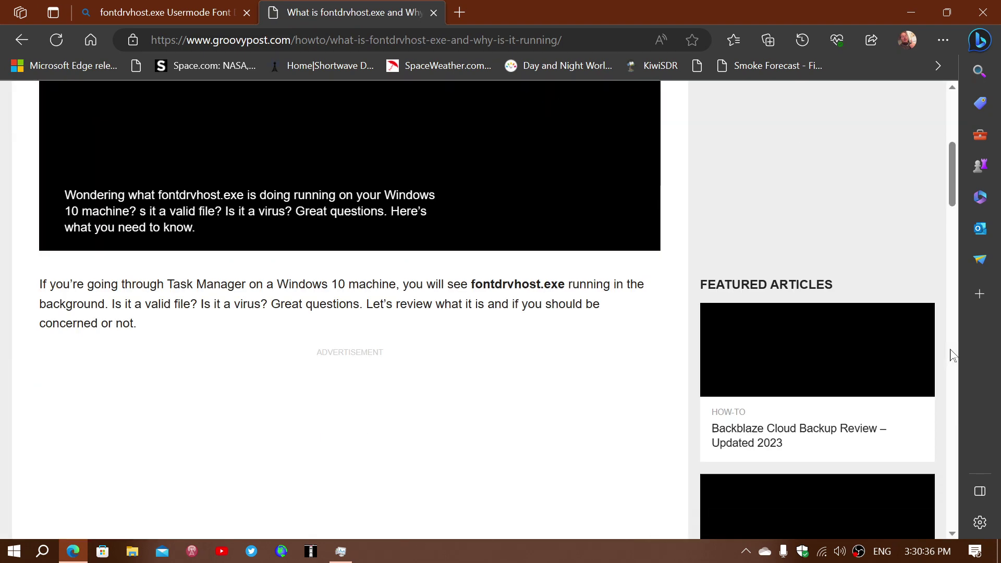
# Read down through groovyPost's article explaining fontdrvhost.exe as the Usermode Font Driver Host
pyautogui.scroll(-6, 953, 356)
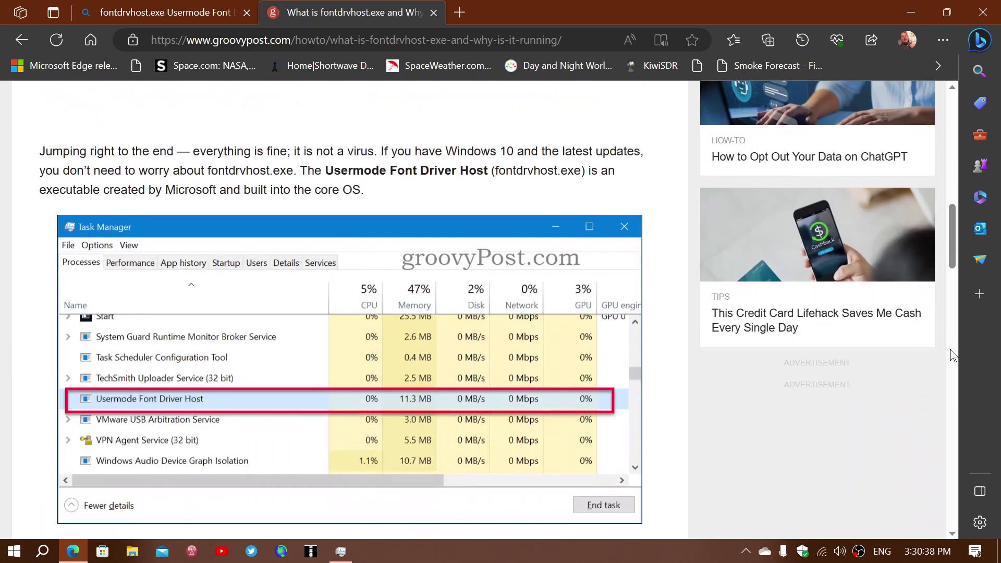
pyautogui.scroll(-6, 953, 356)
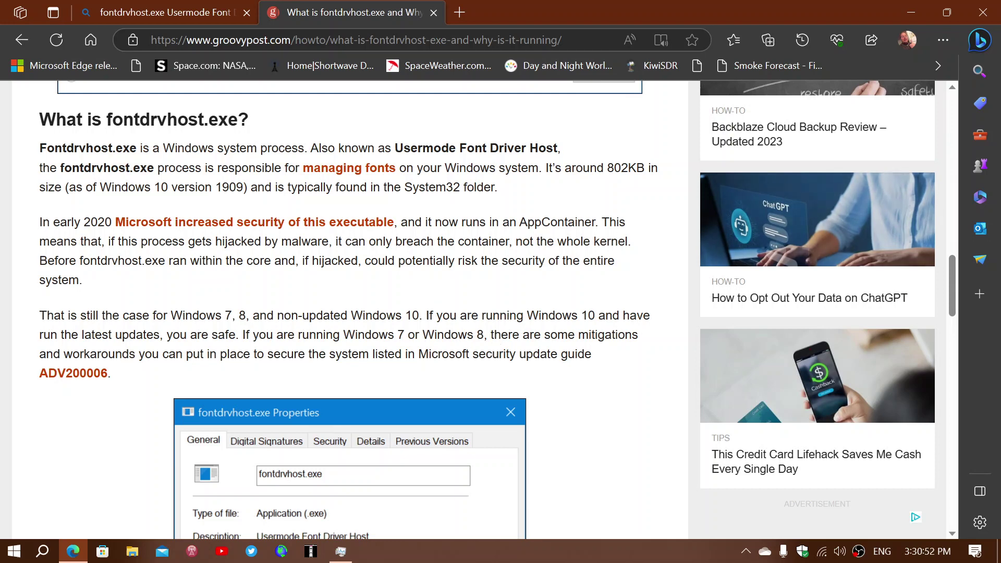
# Close the groovyPost article and Edge, returning to Task Manager's grouped Processes list
pyautogui.click(432, 12)
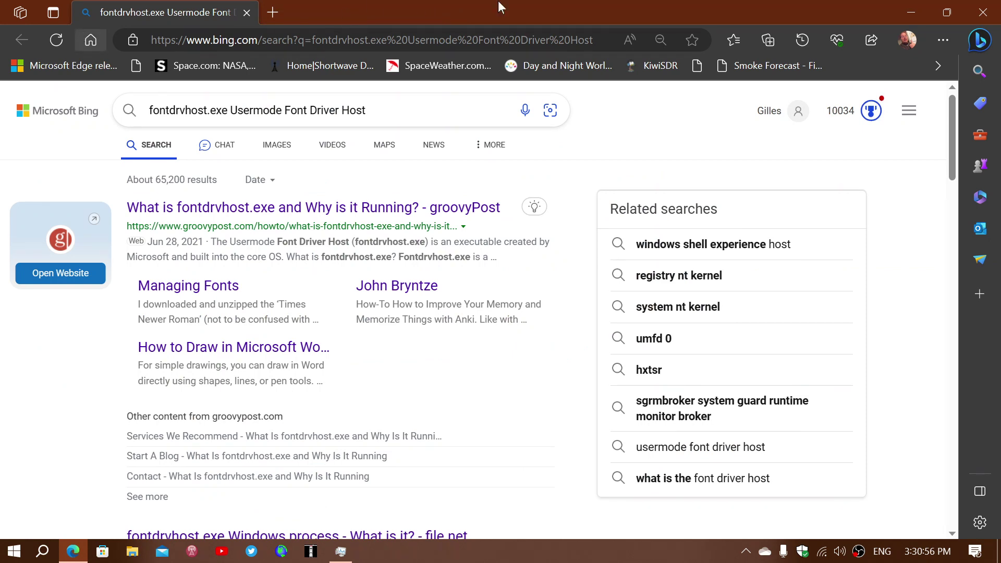
pyautogui.click(983, 16)
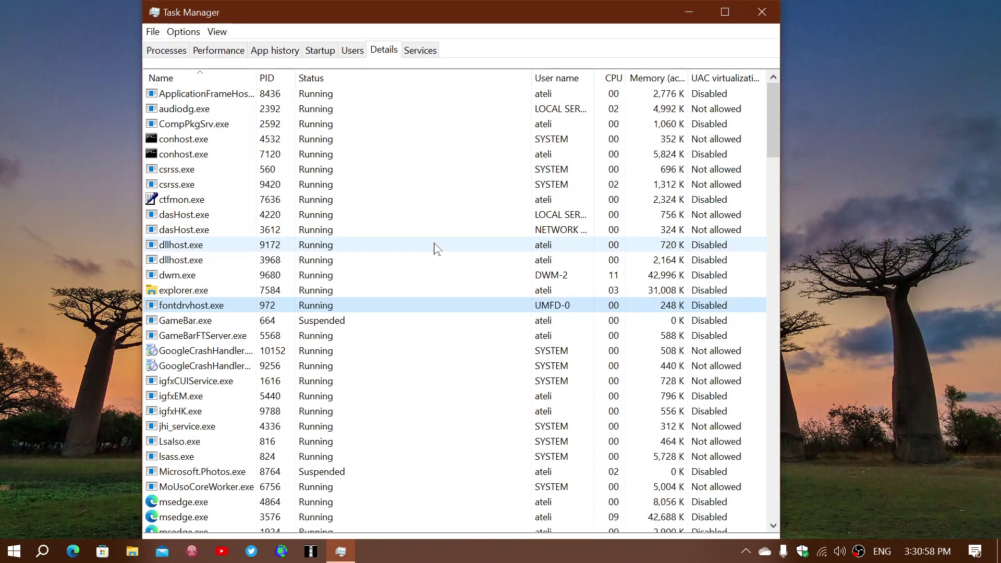
pyautogui.click(162, 52)
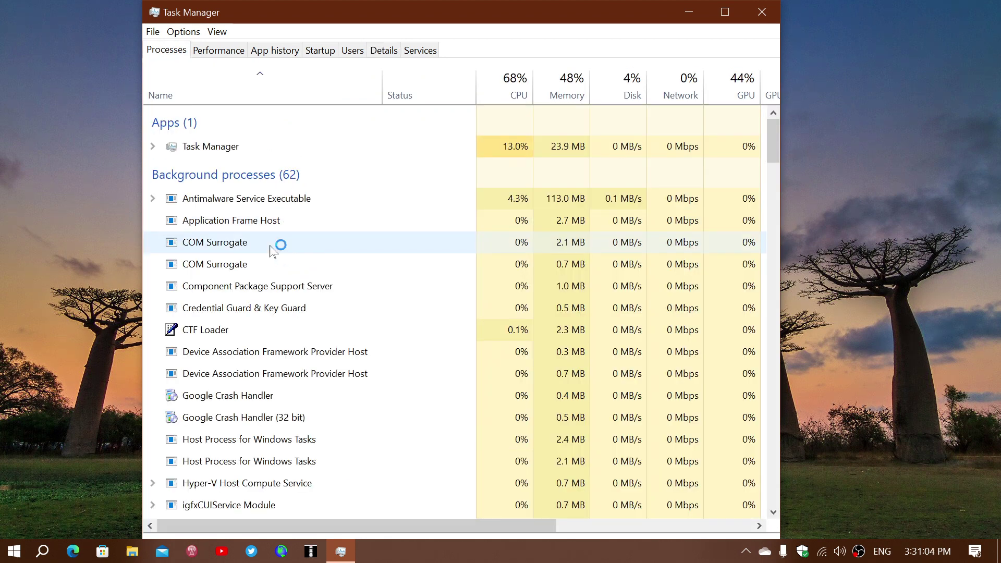
# Scroll down to OBS Studio, select it and bring up its context menu
pyautogui.scroll(-2, 270, 230)
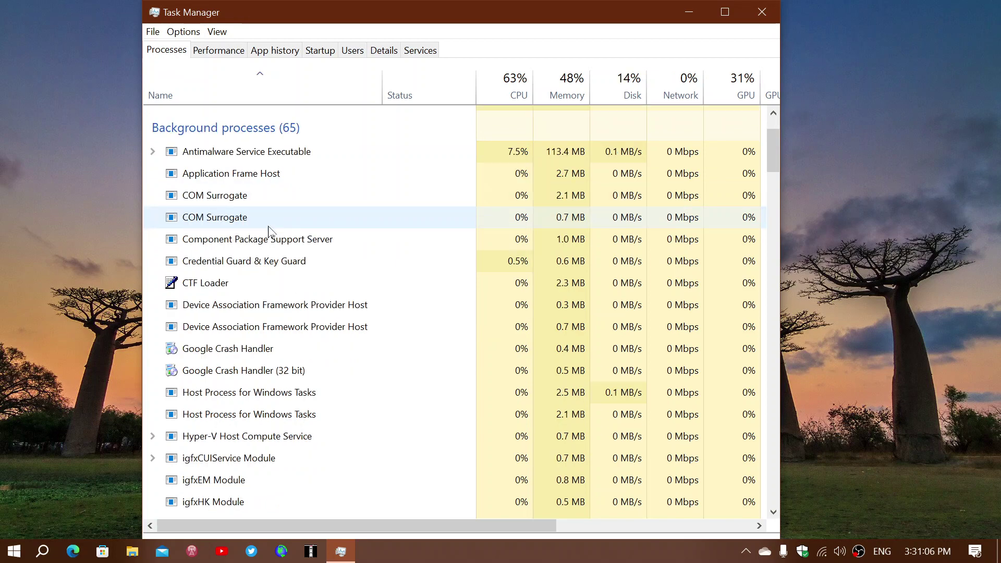
pyautogui.scroll(-6, 268, 230)
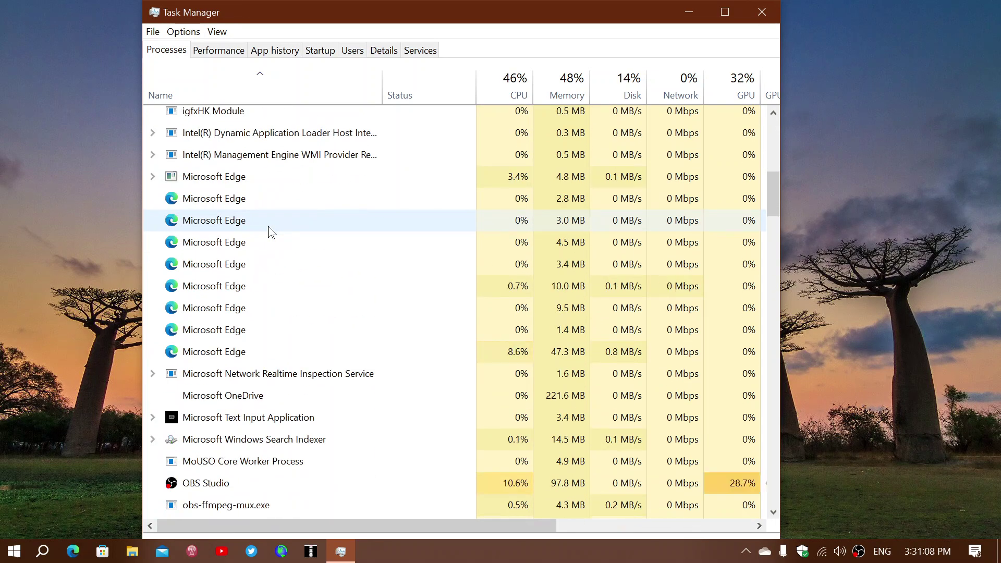
pyautogui.scroll(-2, 357, 238)
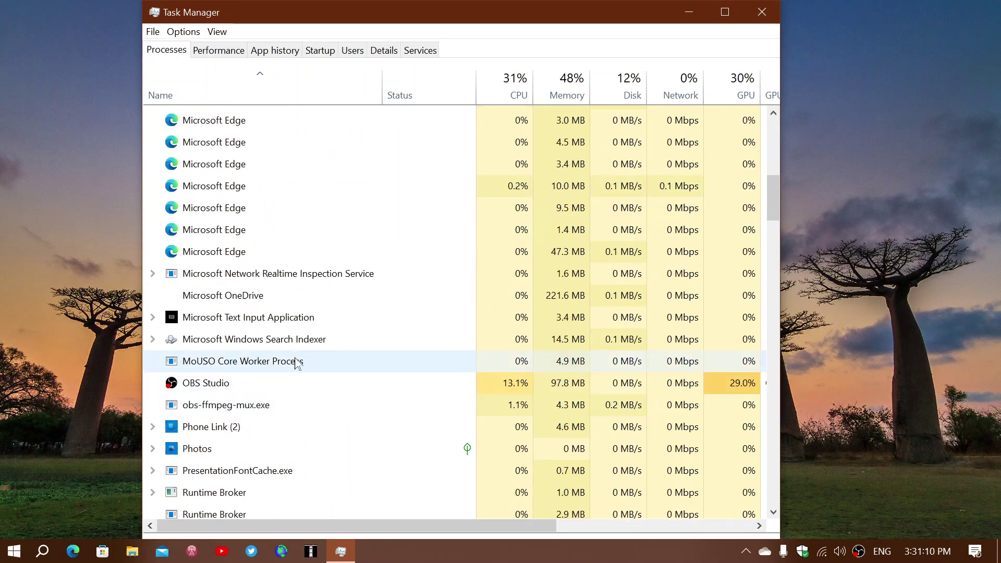
pyautogui.click(268, 386)
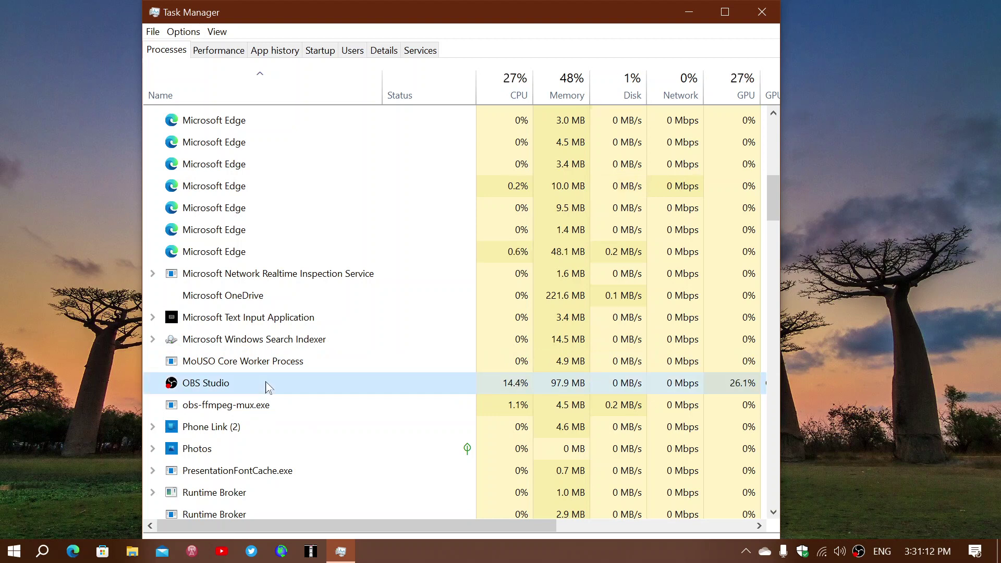
pyautogui.rightClick(268, 386)
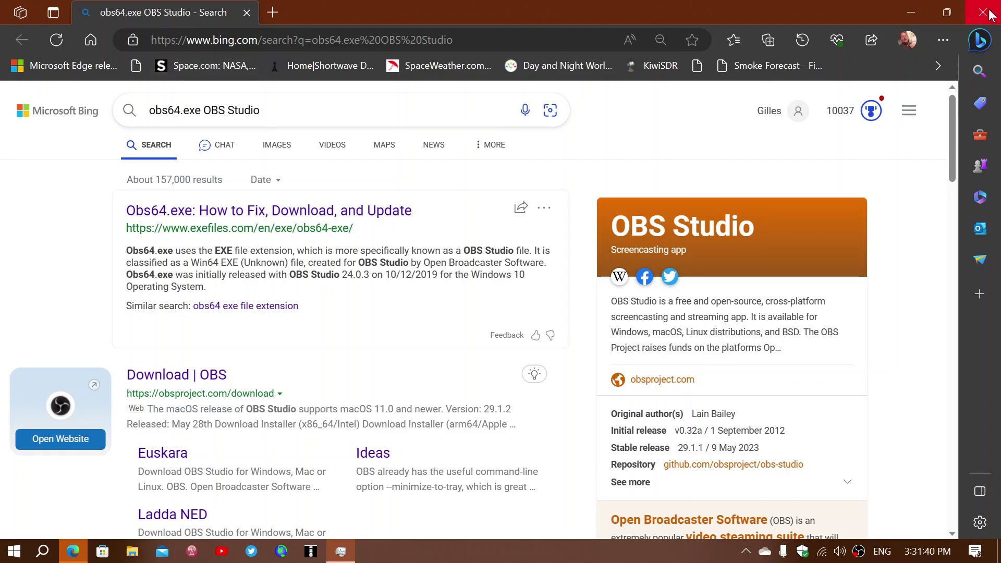
# Leave the Bing results for obs64.exe OBS Studio and return to Task Manager
pyautogui.hotkey('alt', 'Tab')
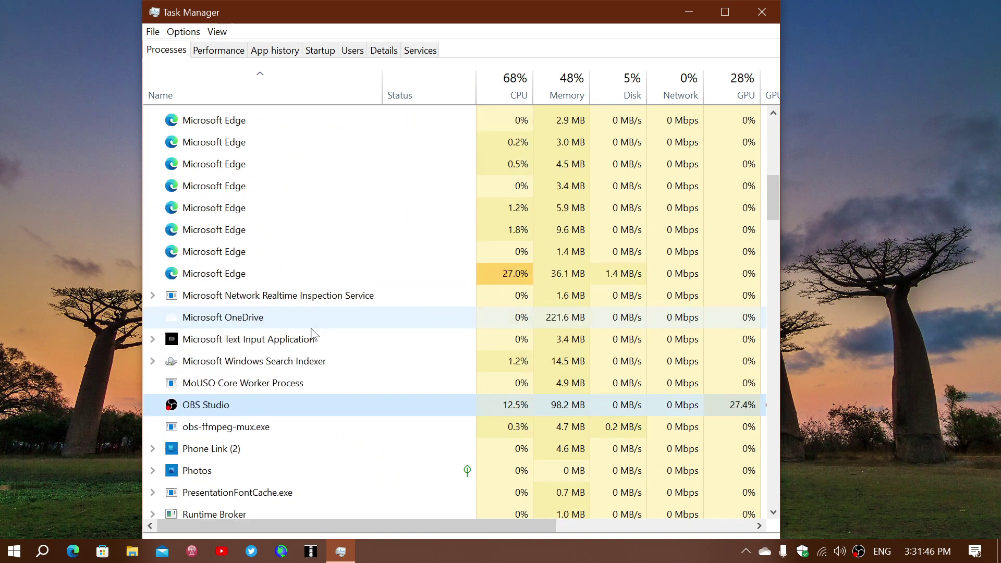
# Find CTF Loader in the process list and jump to its entry in the Details tab
pyautogui.scroll(-3, 313, 334)
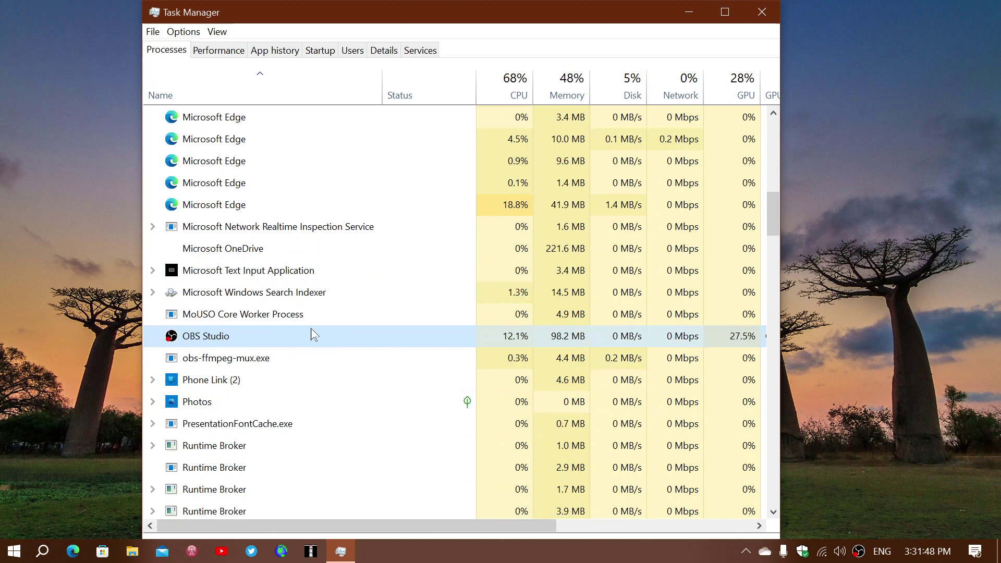
pyautogui.scroll(-2, 313, 334)
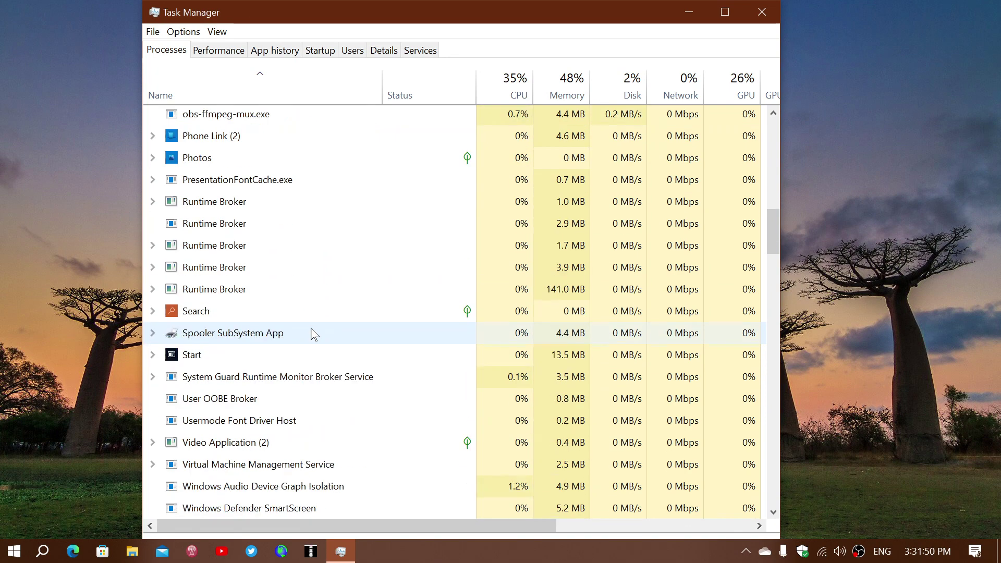
pyautogui.scroll(-1, 259, 353)
pyautogui.scroll(1, 157, 443)
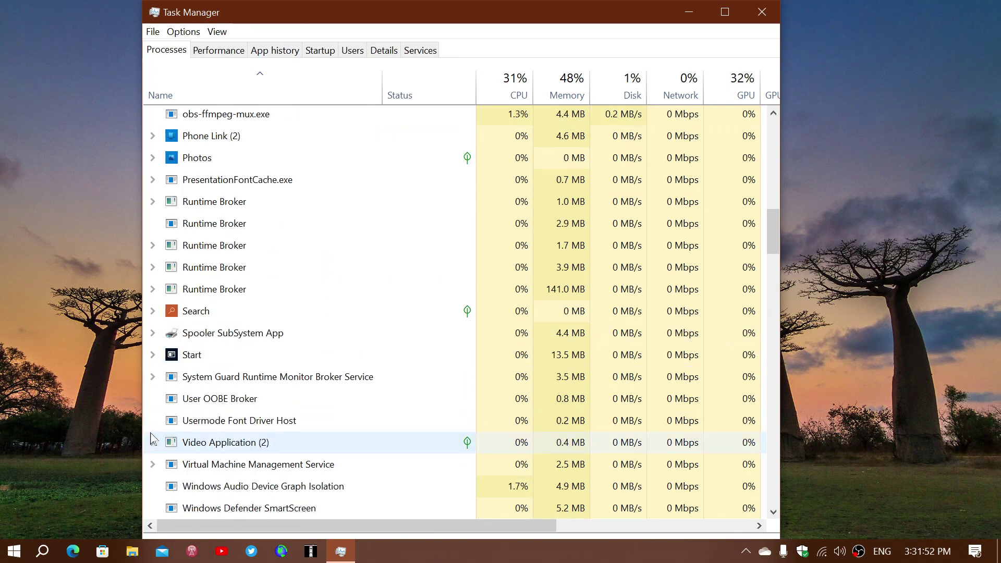
pyautogui.scroll(-2, 336, 248)
pyautogui.scroll(2, 336, 245)
pyautogui.scroll(4, 283, 130)
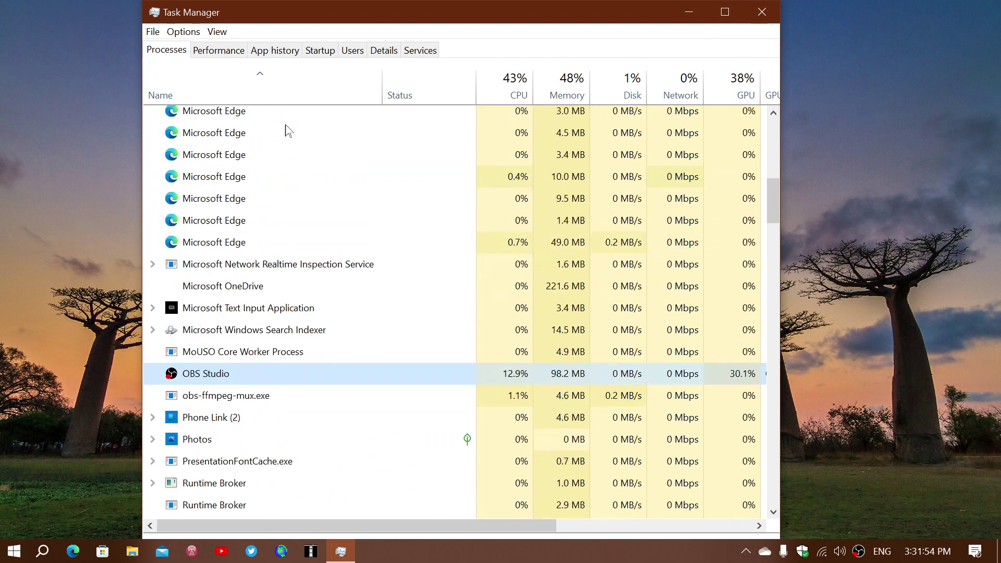
pyautogui.scroll(6, 308, 330)
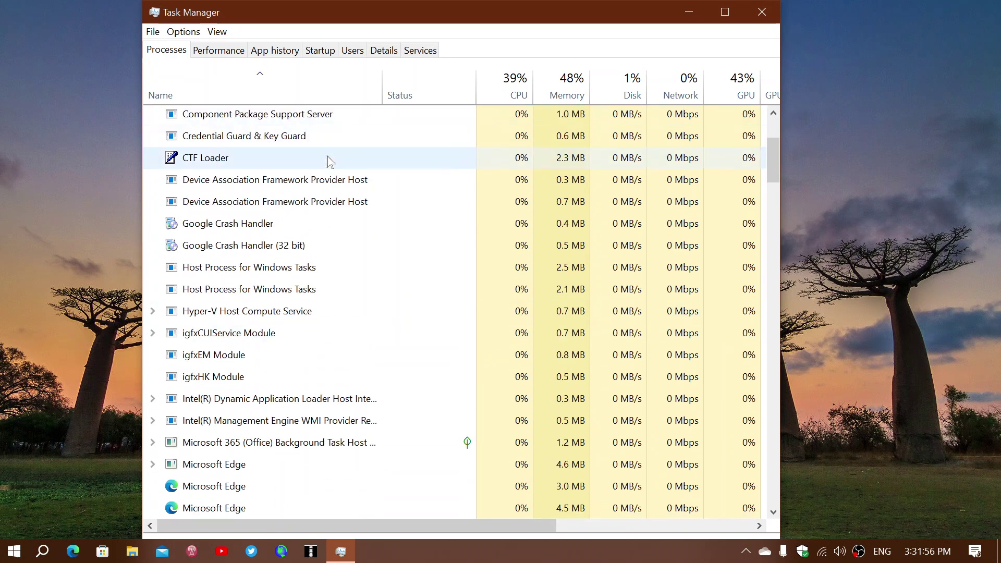
pyautogui.rightClick(329, 160)
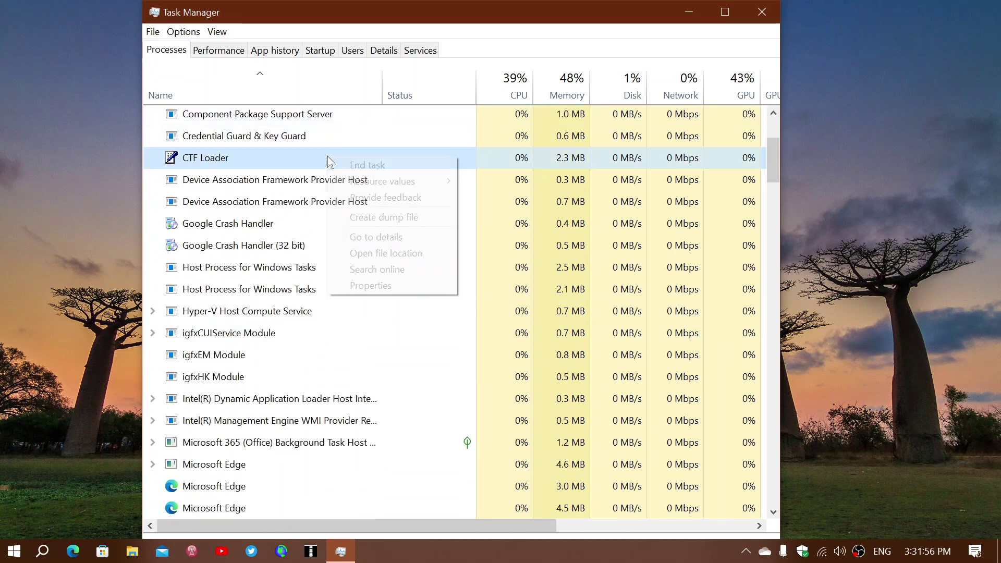
pyautogui.click(376, 243)
# Scroll down to wlanext.exe and search for it online with Bing
pyautogui.scroll(-7, 181, 146)
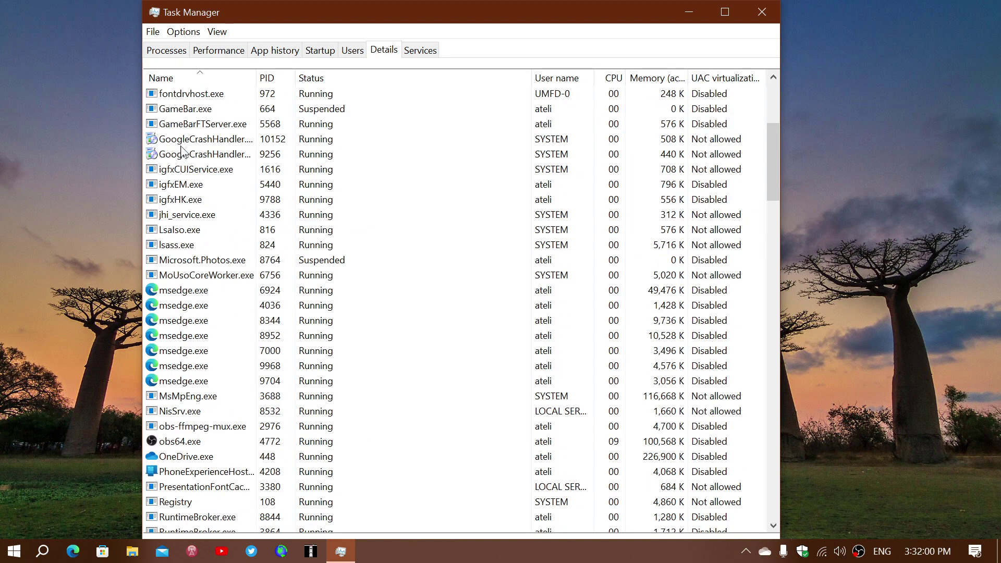
pyautogui.scroll(-9, 181, 147)
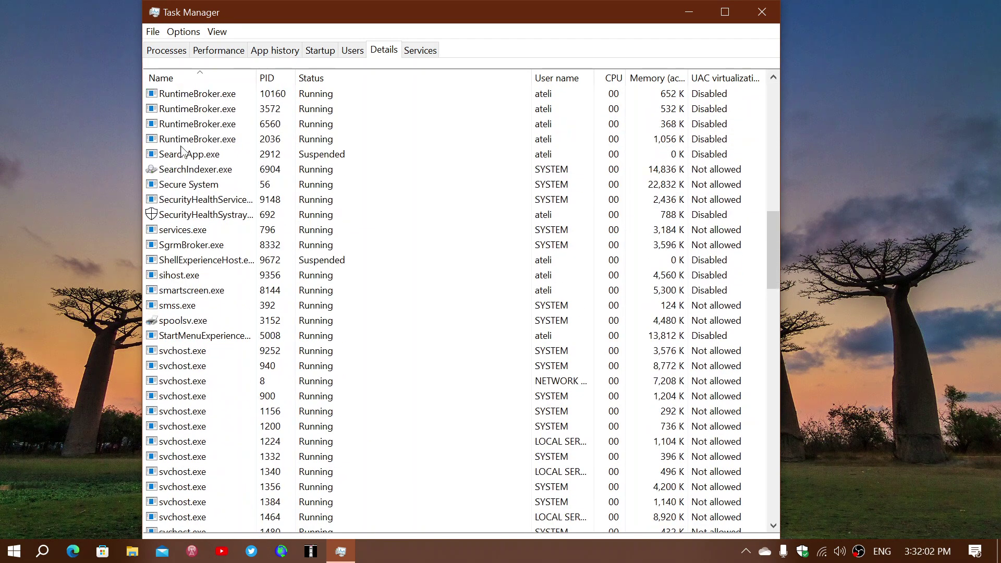
pyautogui.scroll(-20, 182, 150)
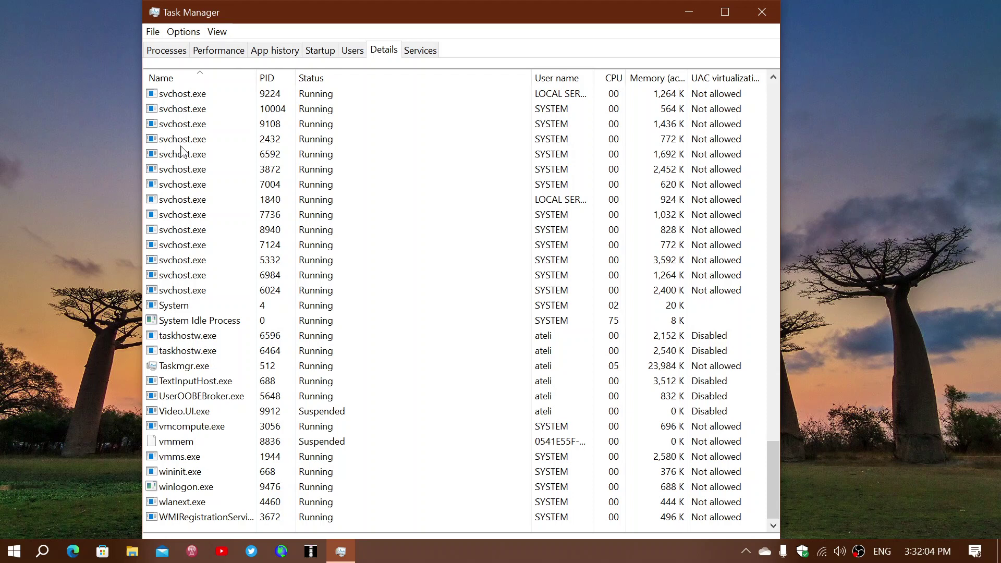
pyautogui.rightClick(202, 504)
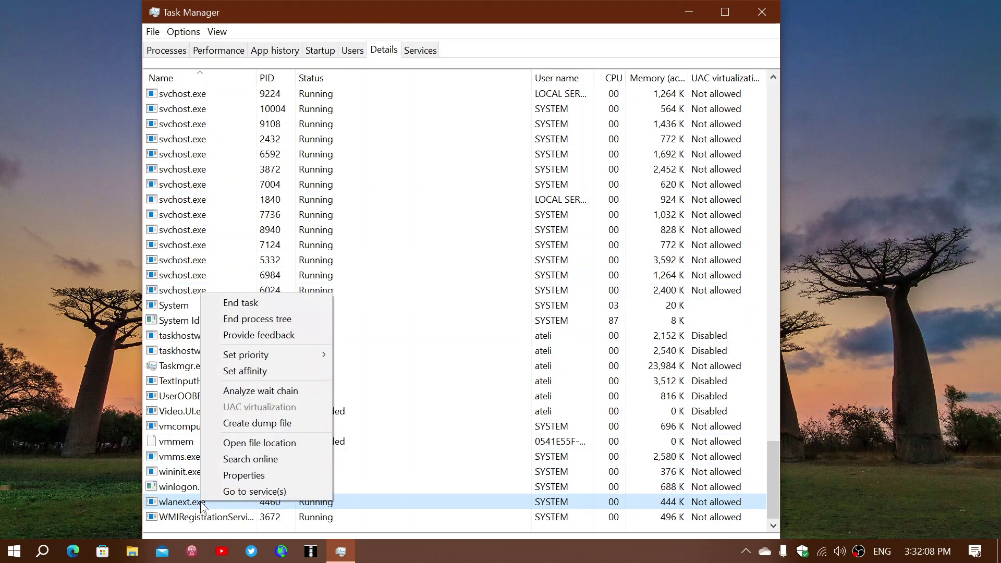
pyautogui.click(281, 464)
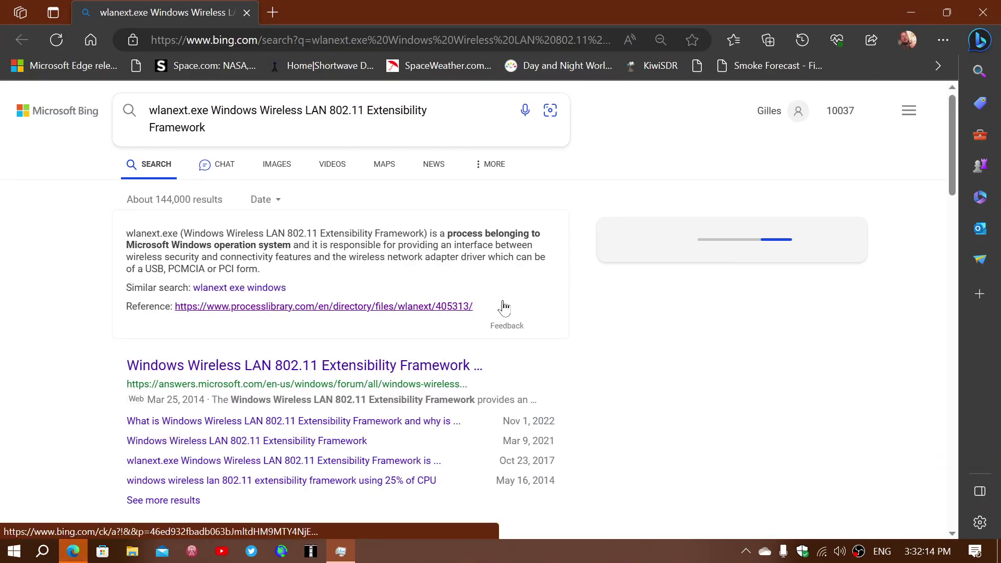
# Bring Task Manager back in front of Edge and close it
pyautogui.hotkey('alt', 'Tab')
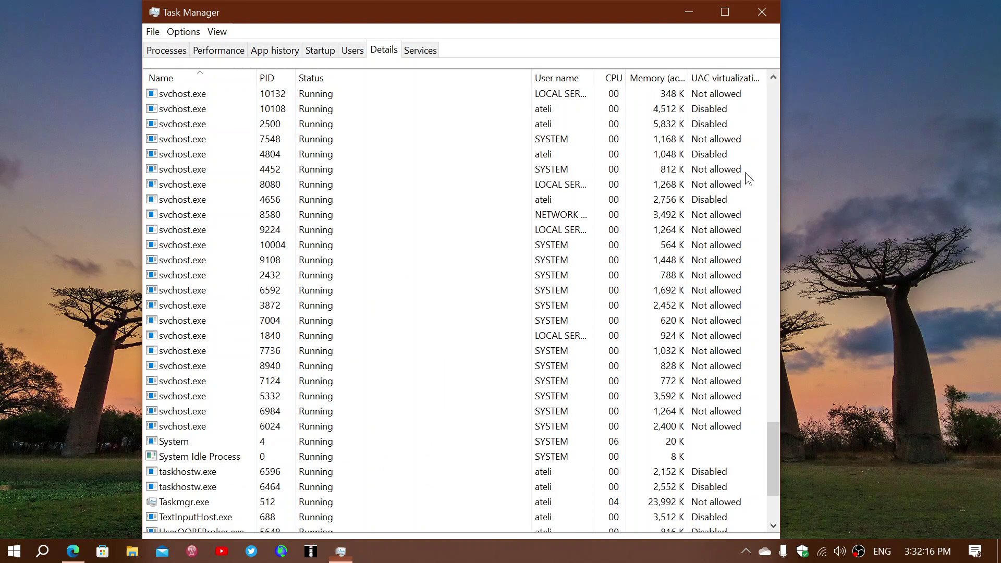
pyautogui.click(762, 11)
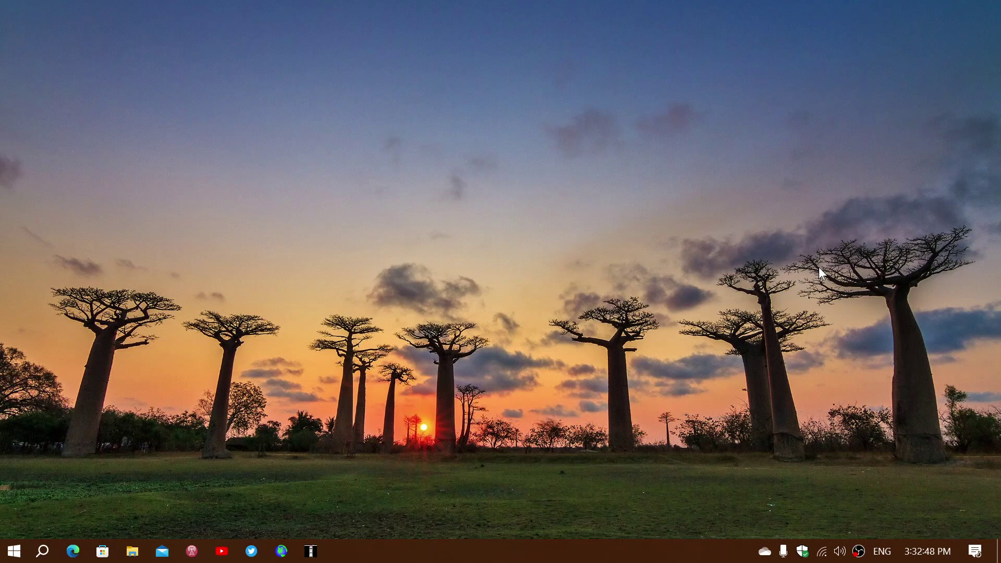
pyautogui.rightClick(15, 556)
pyautogui.click(122, 384)
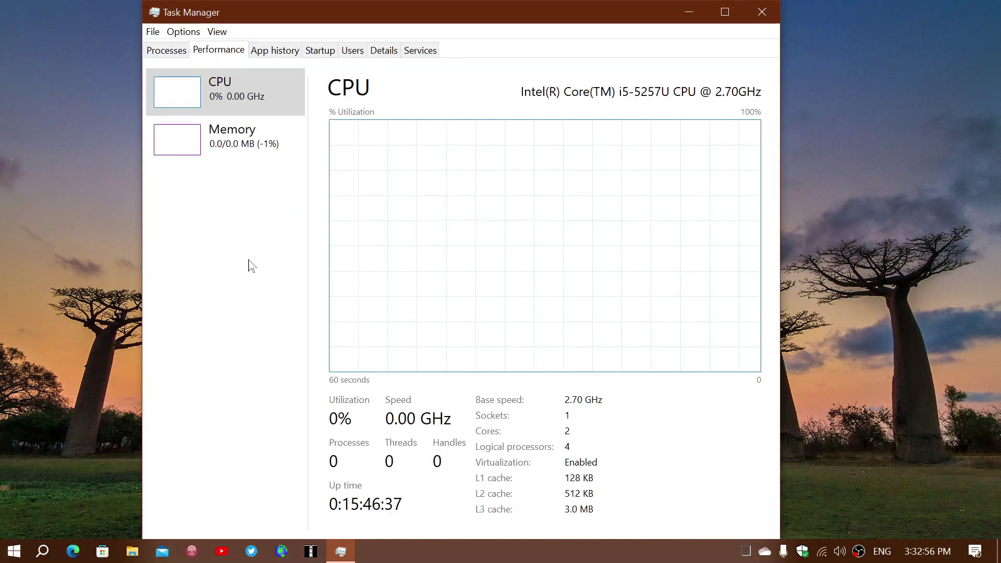
pyautogui.click(179, 50)
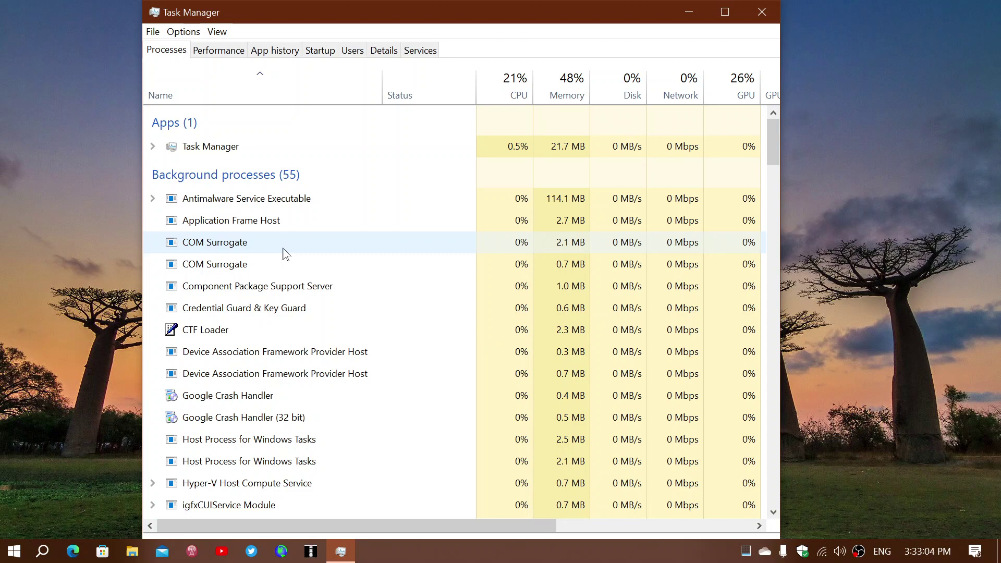
pyautogui.scroll(-10, 301, 236)
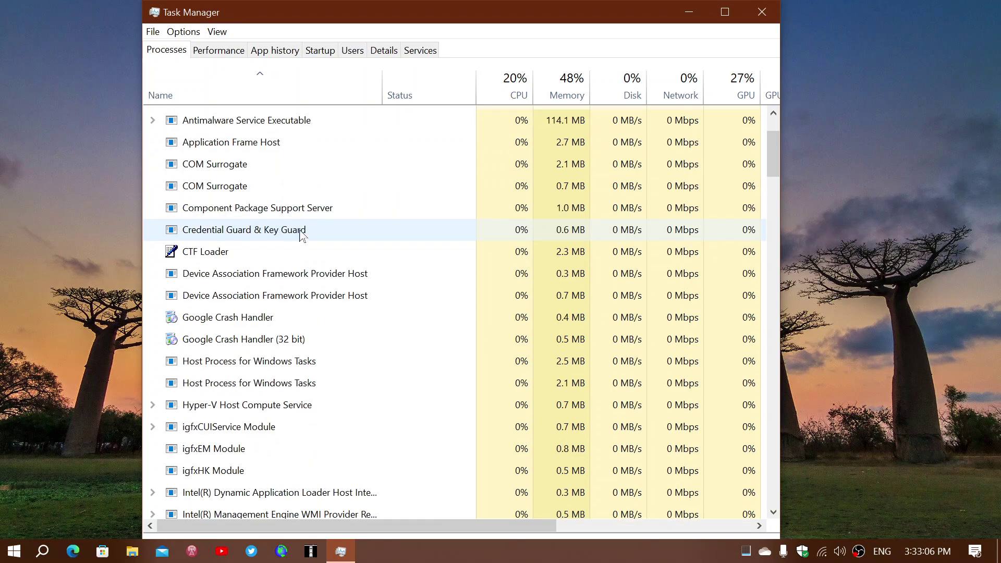
pyautogui.scroll(-11, 301, 236)
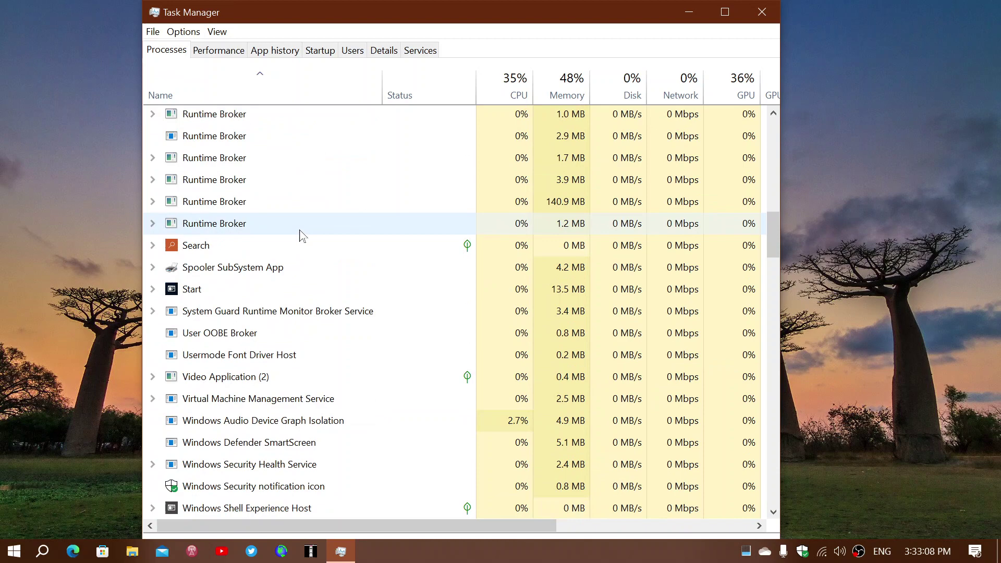
pyautogui.scroll(-14, 301, 236)
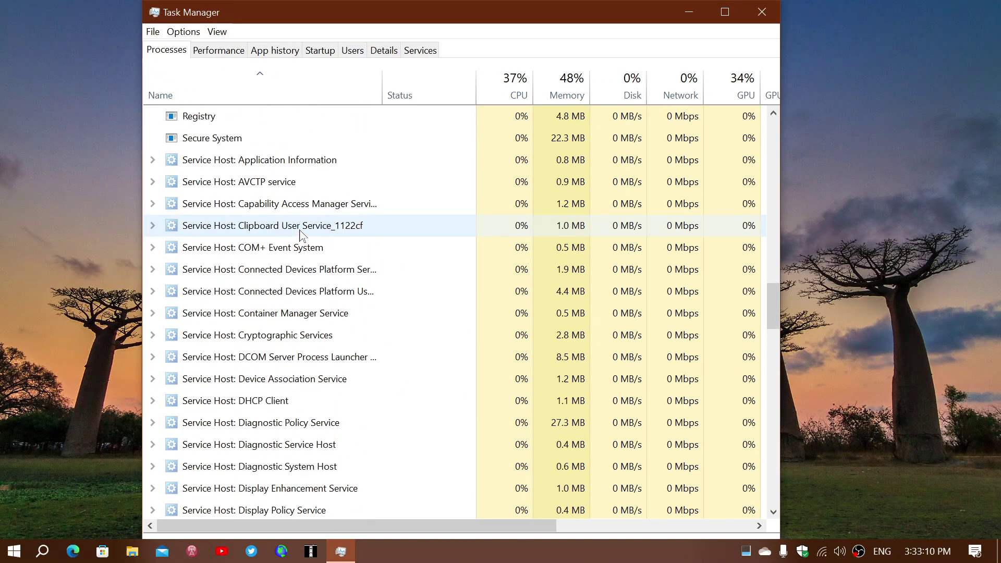
pyautogui.scroll(-5, 301, 236)
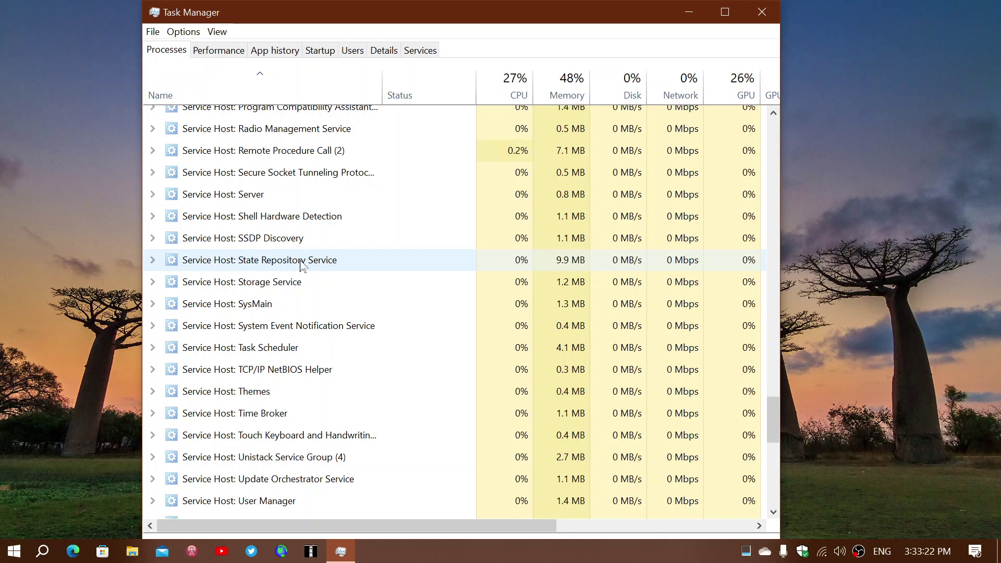
pyautogui.scroll(-9, 301, 265)
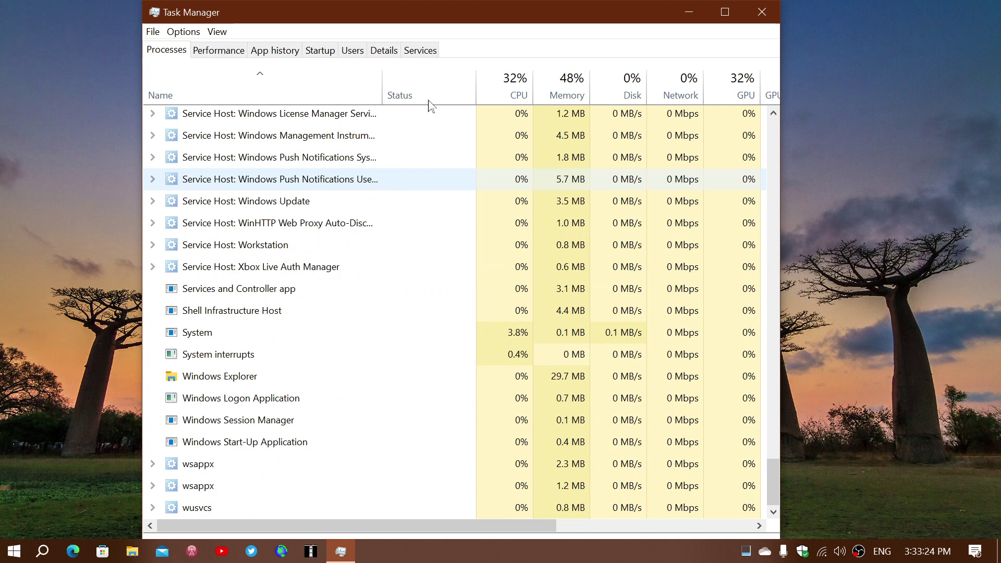
pyautogui.click(765, 12)
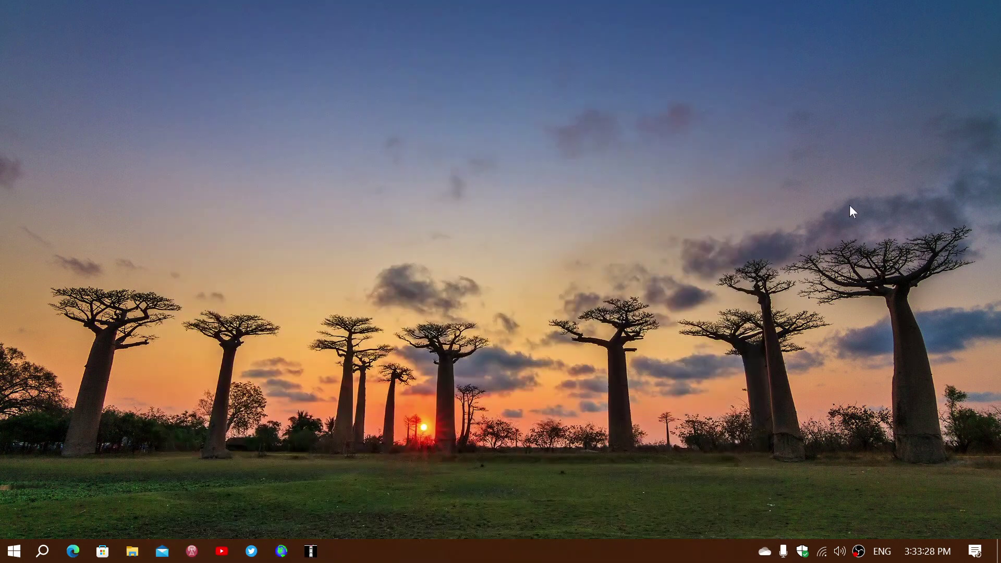